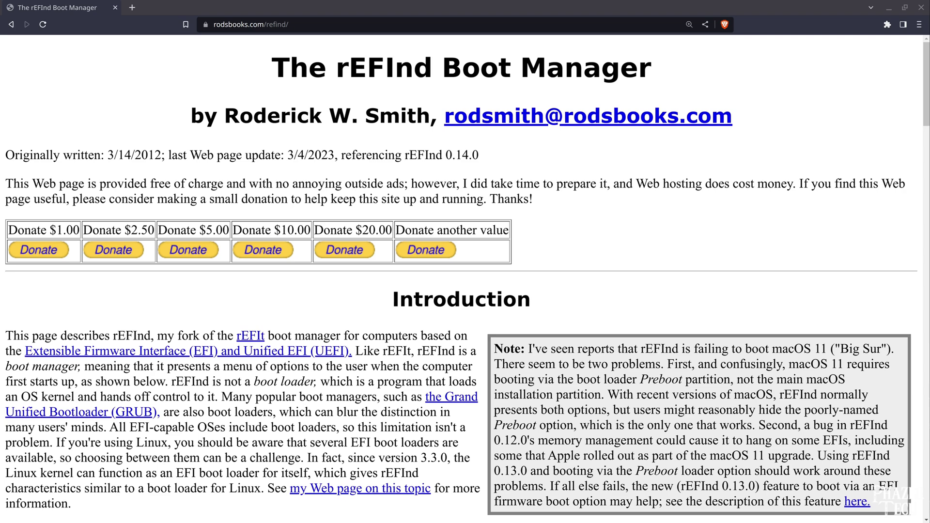
Skim the 'Installing and Uninstalling rEFInd' page, then return to the rEFInd main page.
{"action": "left_click_drag", "start_coordinate": [928, 88], "coordinate": [928, 227]}
{"action": "left_click", "coordinate": [200, 283]}
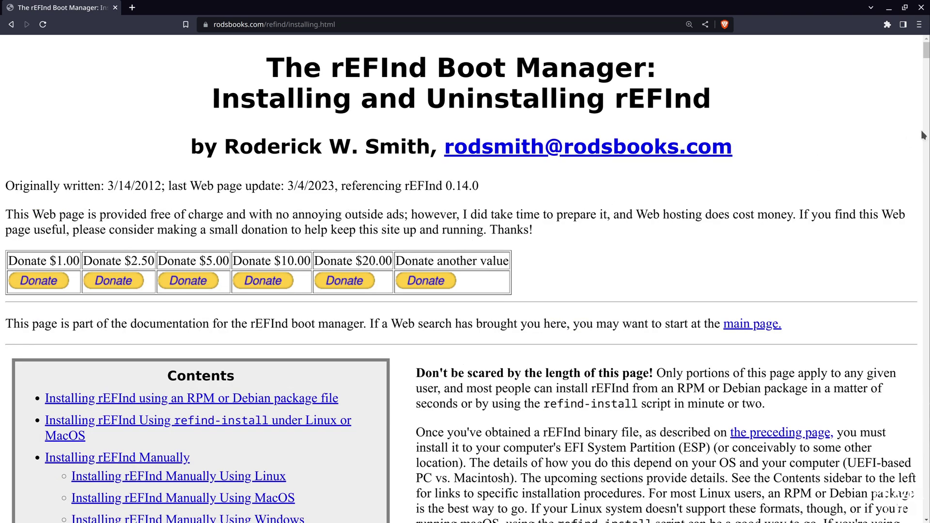
{"action": "scroll", "coordinate": [928, 83], "scroll_direction": "down", "scroll_amount": 5}
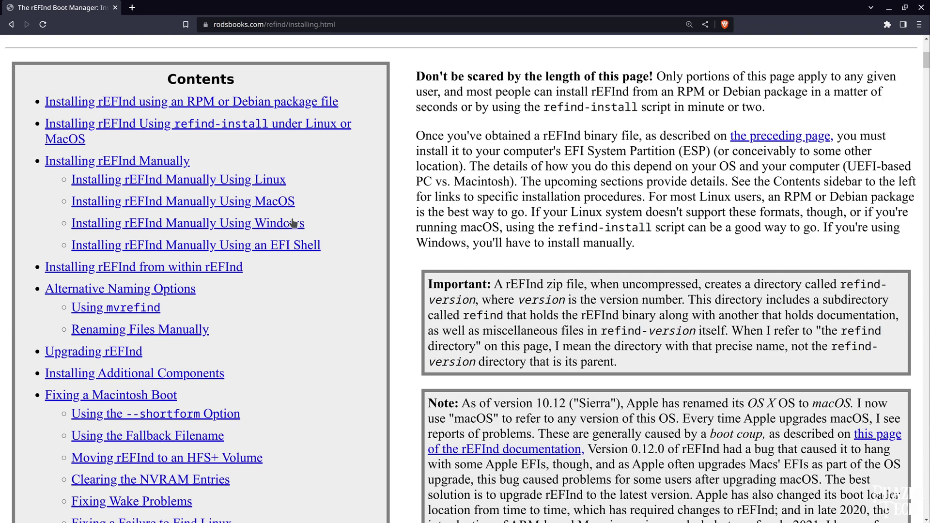
{"action": "key", "text": "alt+Left"}
Open the 'Managing Secure Boot' documentation page and scroll through its contents.
{"action": "scroll", "coordinate": [301, 224], "scroll_direction": "down", "scroll_amount": 5}
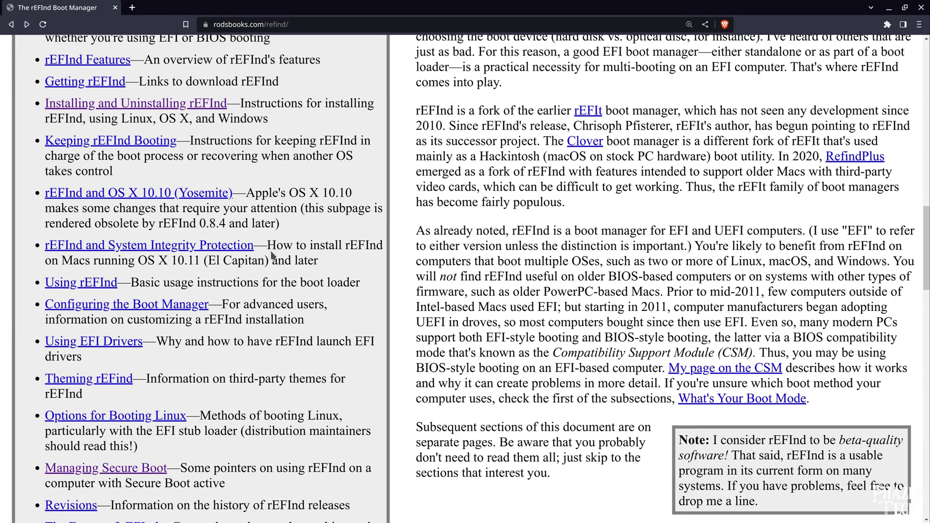
{"action": "left_click", "coordinate": [160, 468]}
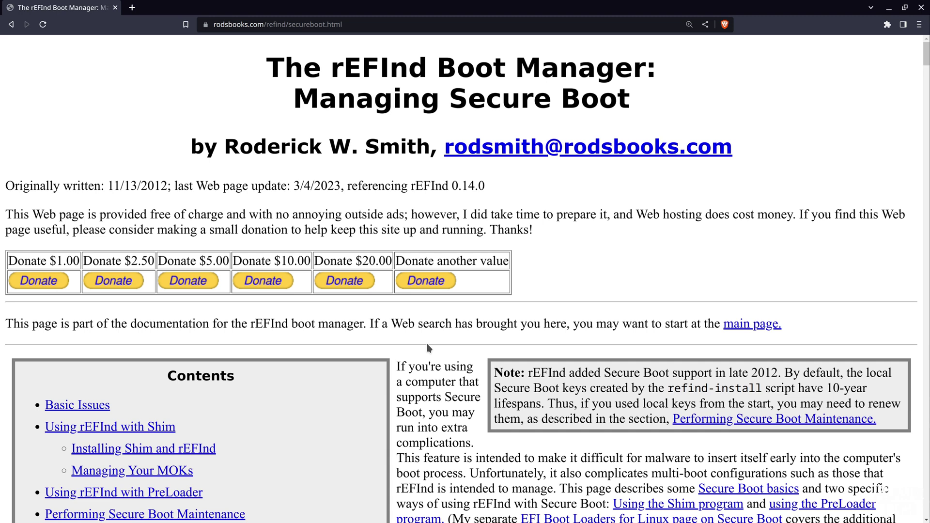
{"action": "scroll", "coordinate": [428, 347], "scroll_direction": "down", "scroll_amount": 3}
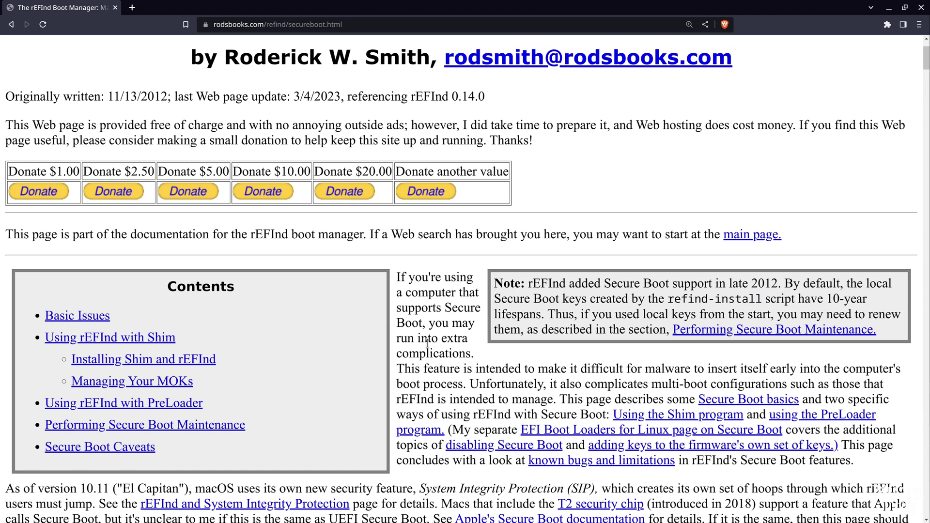
{"action": "scroll", "coordinate": [427, 342], "scroll_direction": "down", "scroll_amount": 6}
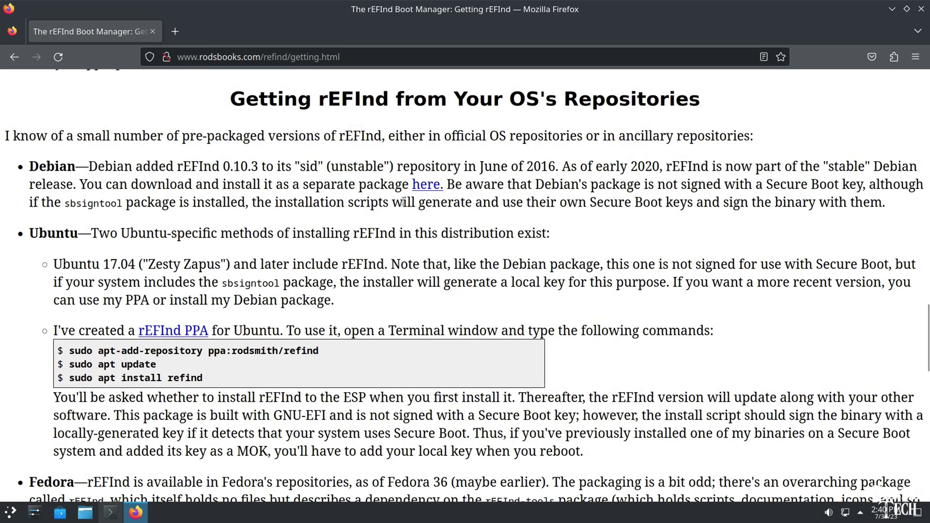
Copy the 'sudo apt-add-repository ppa:rodsmith/refind' command from the Ubuntu PPA section.
{"action": "scroll", "coordinate": [404, 201], "scroll_direction": "down", "scroll_amount": 2}
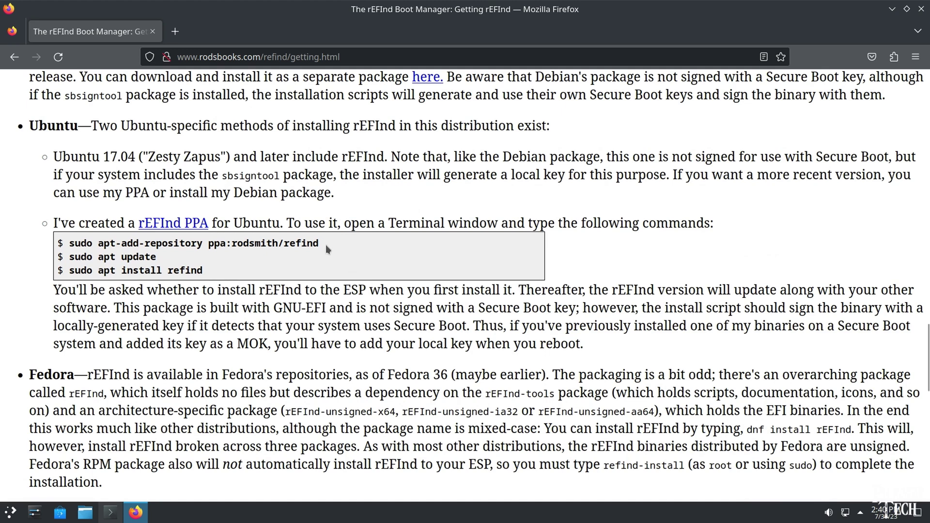
{"action": "left_click_drag", "start_coordinate": [326, 246], "coordinate": [76, 244]}
{"action": "key", "text": "ctrl+c"}
{"action": "left_click", "coordinate": [110, 512]}
Add the ppa:rodsmith/refind repository with sudo and refresh the package lists with apt update.
{"action": "right_click", "coordinate": [184, 76]}
{"action": "left_click", "coordinate": [211, 85]}
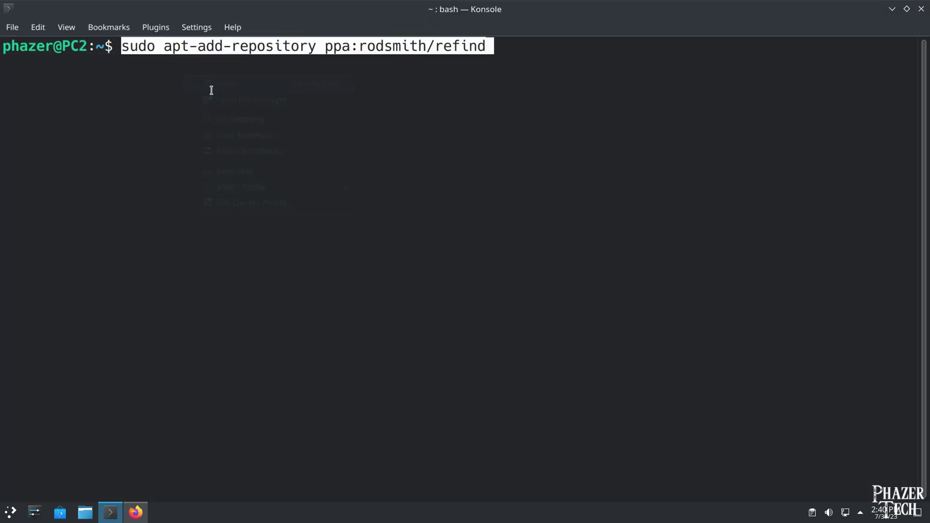
{"action": "key", "text": "Return"}
{"action": "key", "text": "Return"}
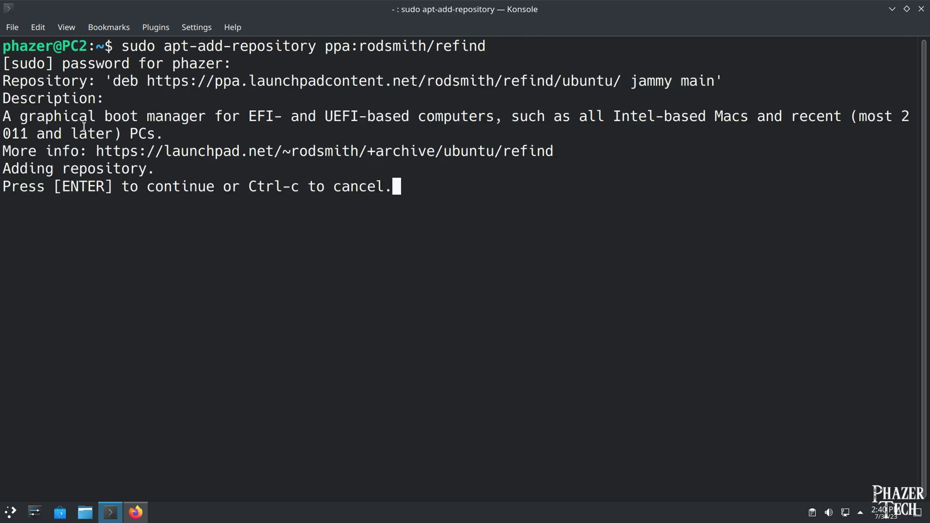
{"action": "key", "text": "Return"}
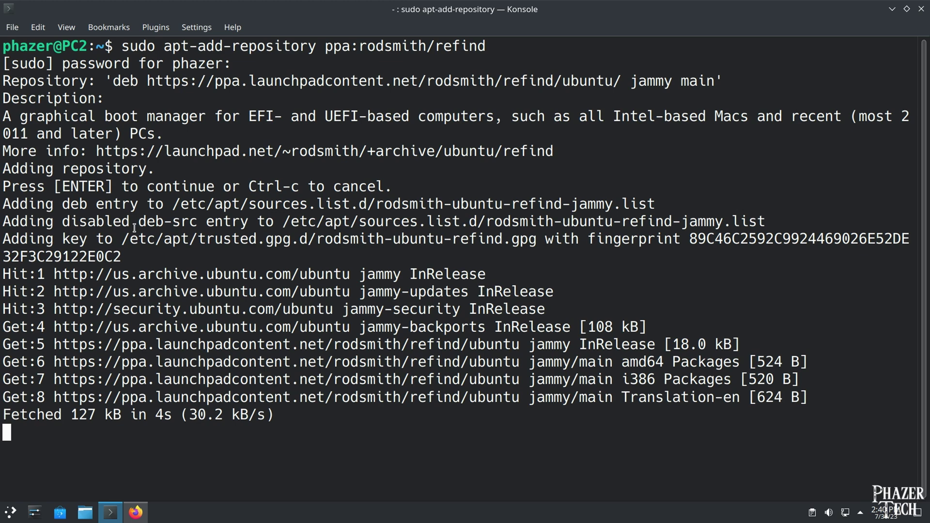
{"action": "type", "text": "sudo "}
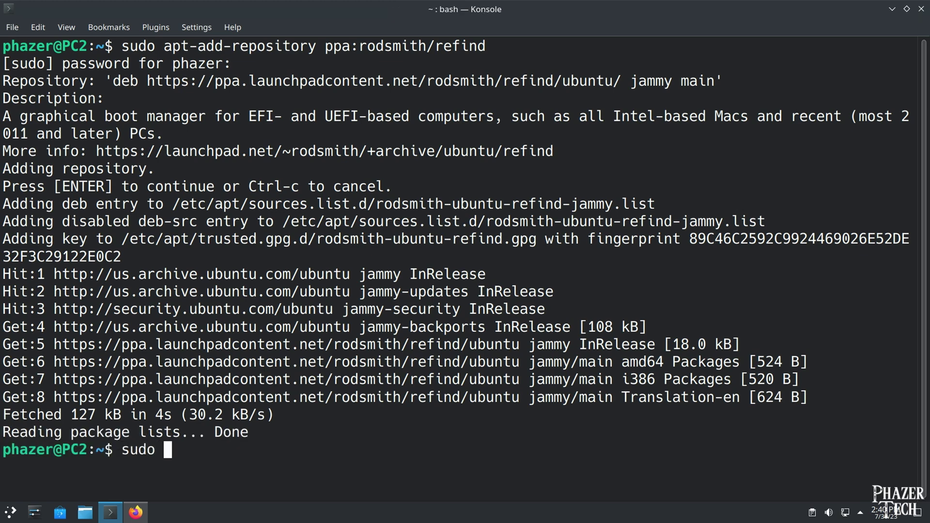
{"action": "type", "text": "apt update"}
{"action": "key", "text": "Return"}
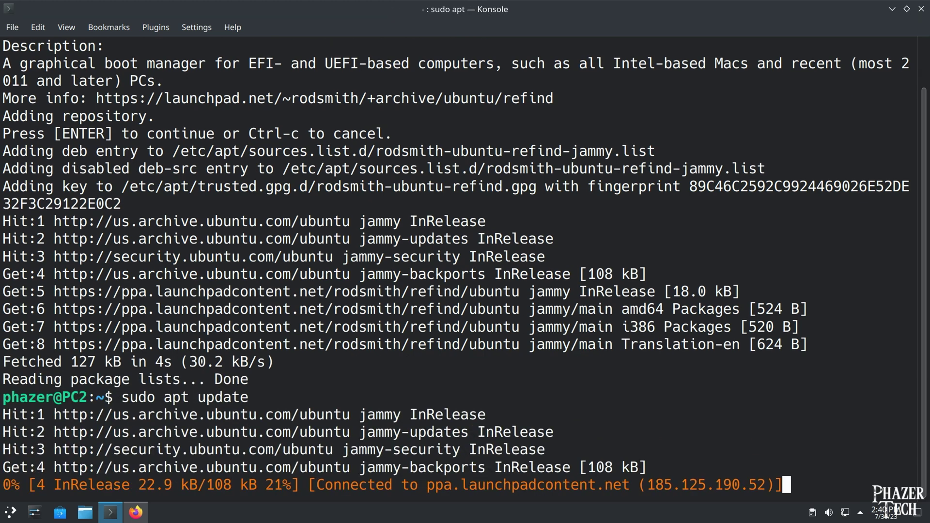
Install the refind package, accepting installation to the ESP, then clear the terminal.
{"action": "type", "text": "sudo apt inst"}
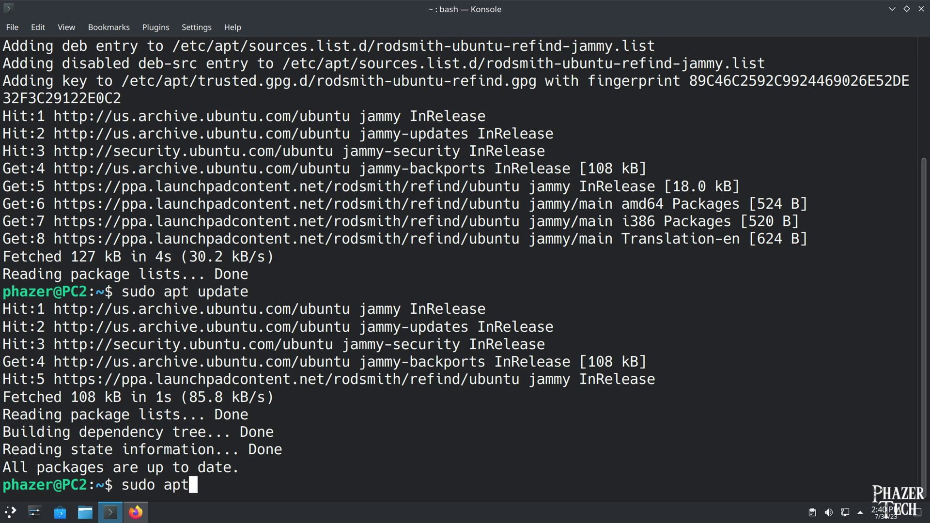
{"action": "type", "text": "all refind"}
{"action": "key", "text": "Return"}
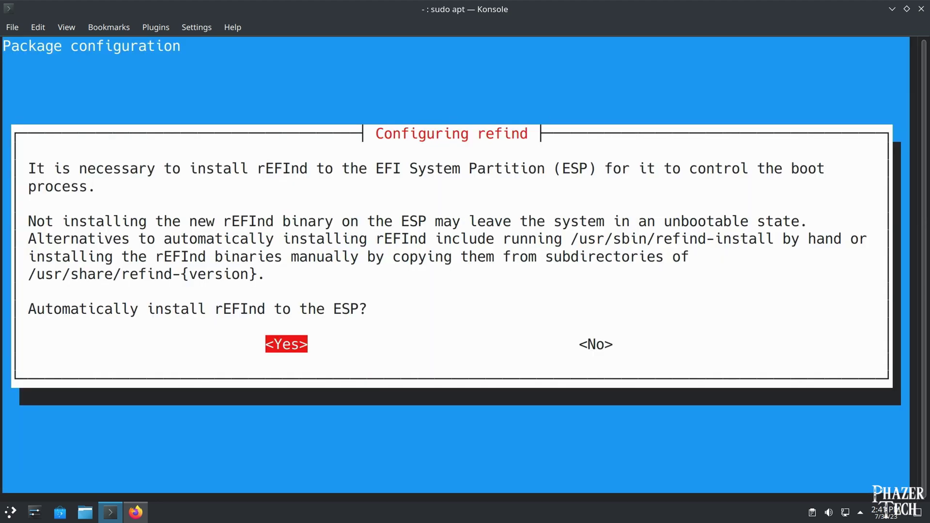
{"action": "key", "text": "Return"}
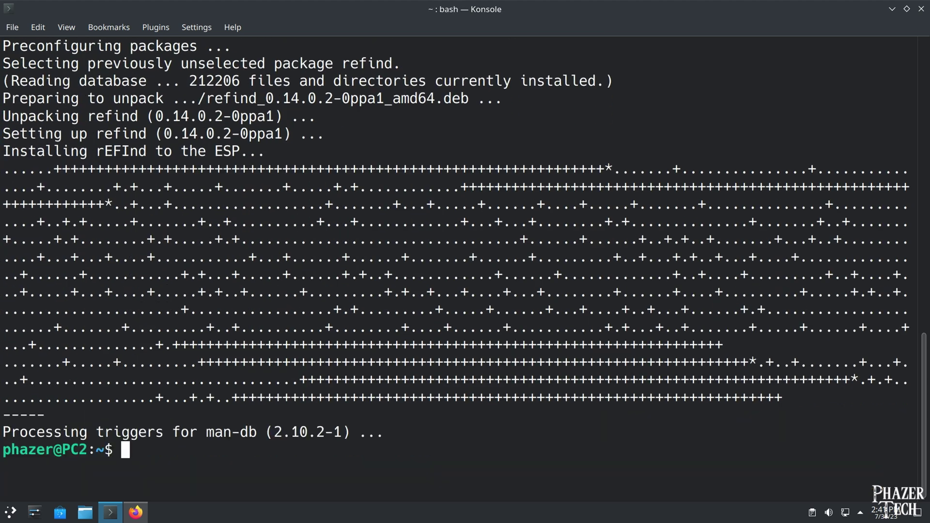
{"action": "key", "text": "ctrl+l"}
{"action": "type", "text": "refind-install"}
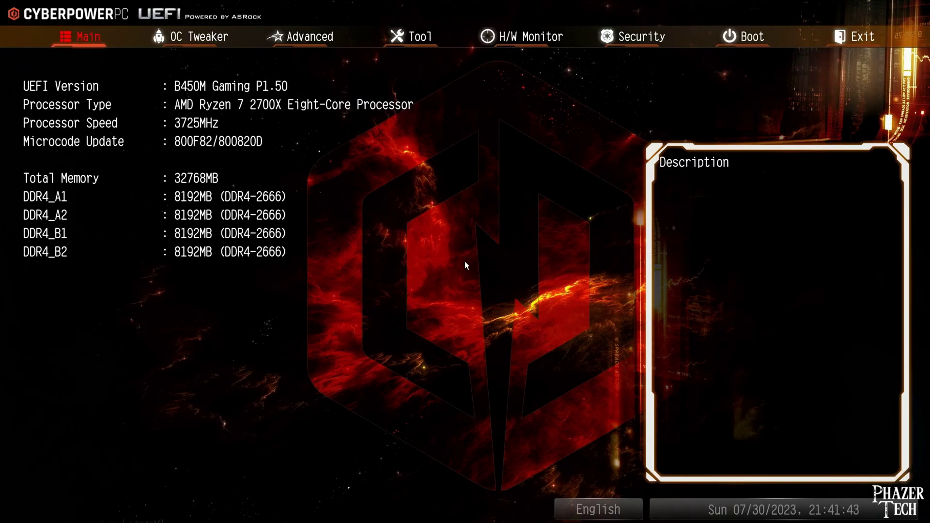
Set Boot Option #1 to rEFInd Boot Manager, then Save Changes and Exit.
{"action": "key", "text": "Left"}
{"action": "key", "text": "Left"}
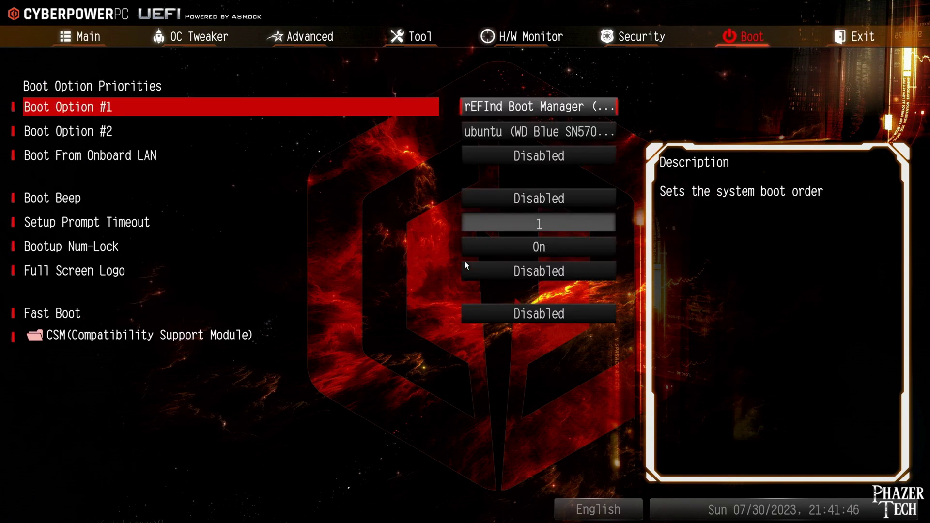
{"action": "key", "text": "Return"}
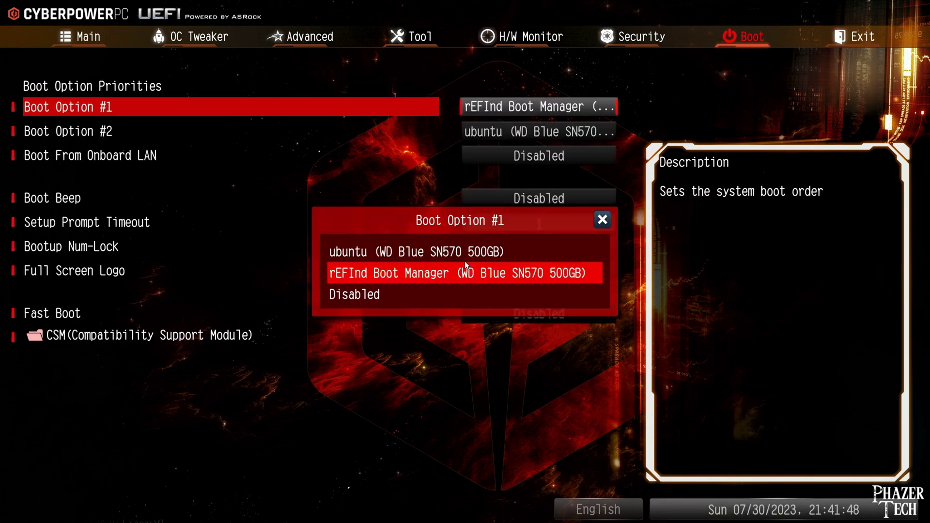
{"action": "key", "text": "Return"}
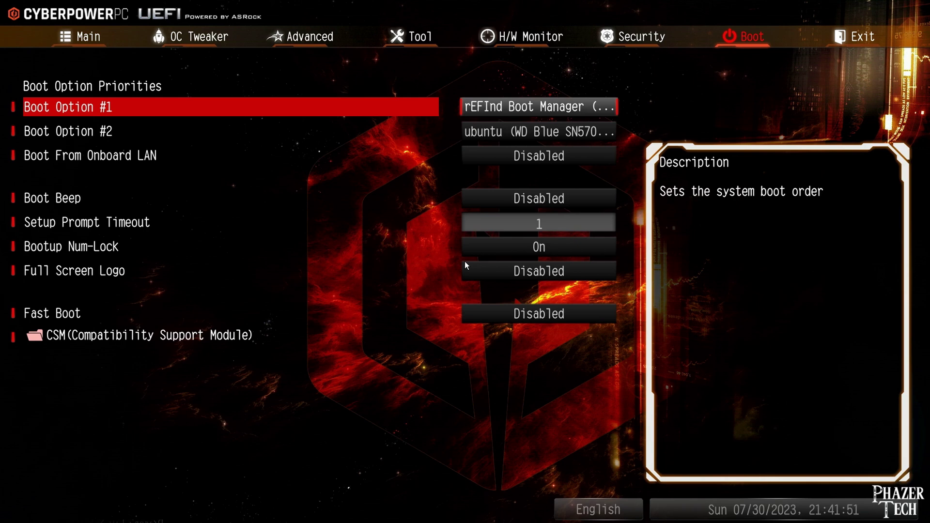
{"action": "key", "text": "Right"}
{"action": "key", "text": "Return"}
{"action": "key", "text": "Return"}
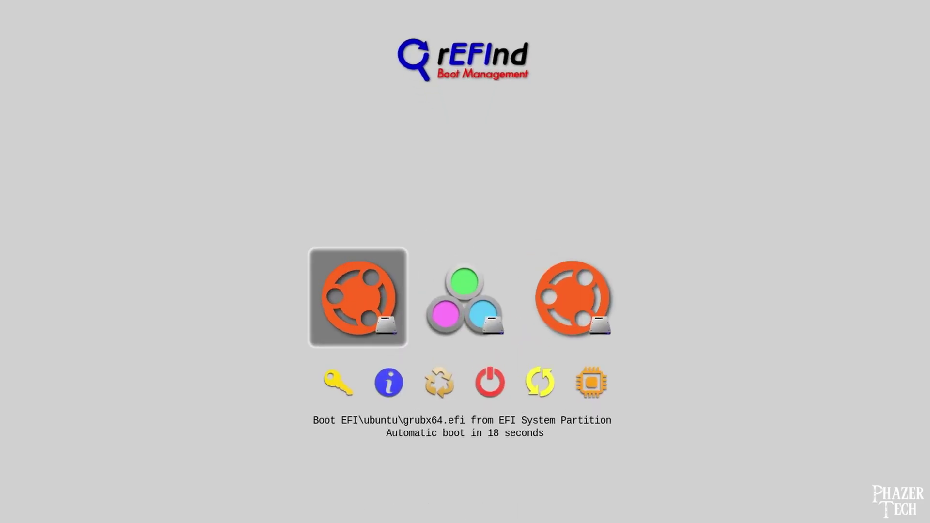
Hide the Fallback boot loader entry from the rEFInd menu.
{"action": "key", "text": "Right"}
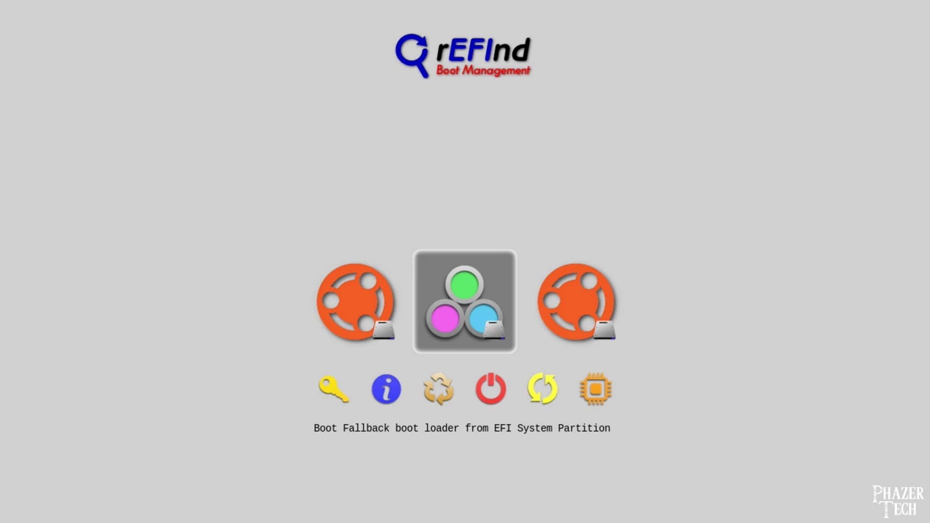
{"action": "key", "text": "Right"}
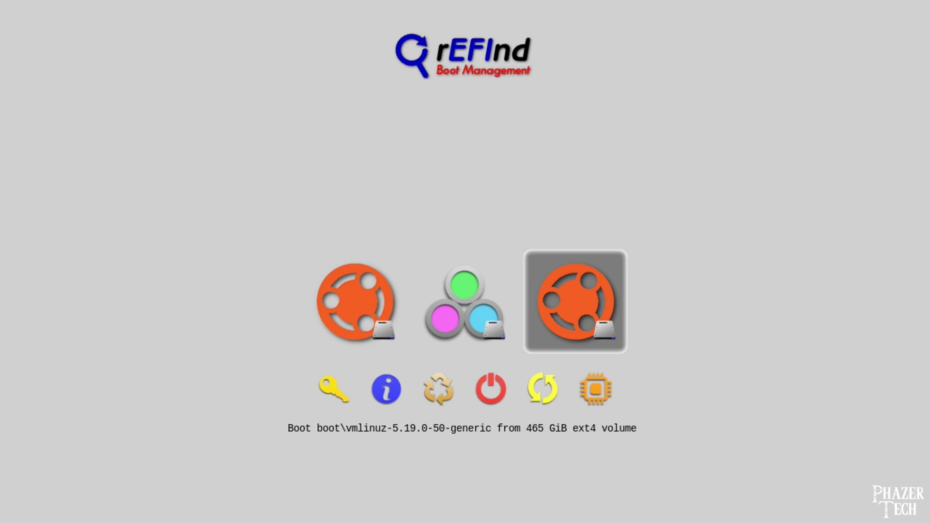
{"action": "key", "text": "Left"}
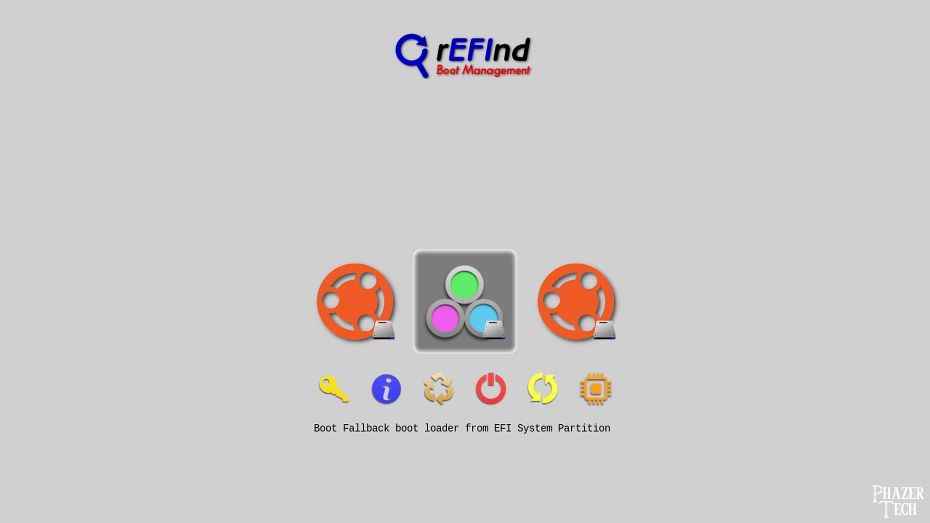
{"action": "key", "text": "Delete"}
{"action": "key", "text": "Up"}
{"action": "key", "text": "Return"}
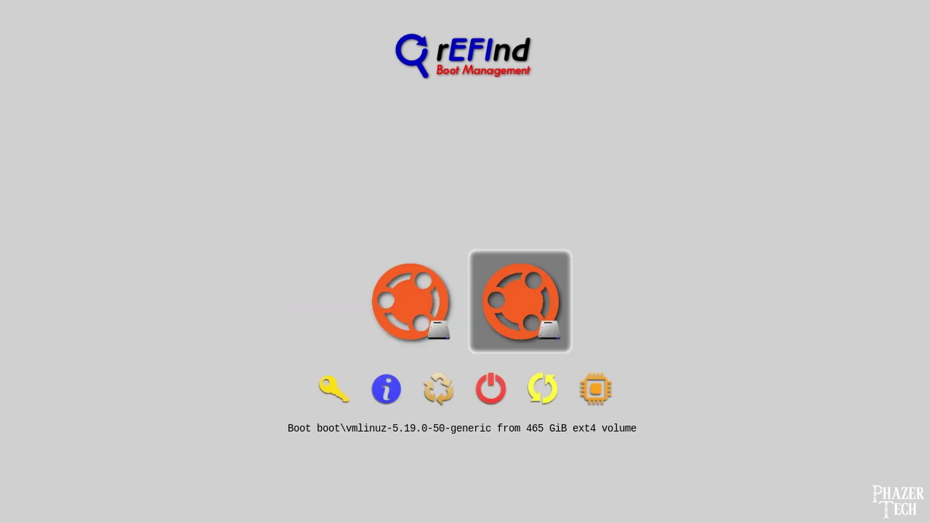
Hide the duplicate grubx64.efi Ubuntu entry and boot the remaining vmlinuz kernel entry.
{"action": "key", "text": "Left"}
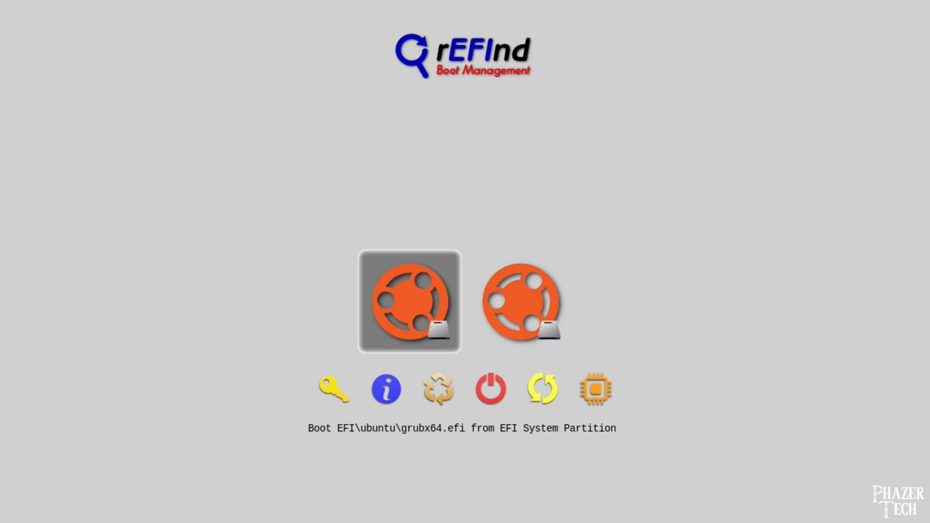
{"action": "key", "text": "Right"}
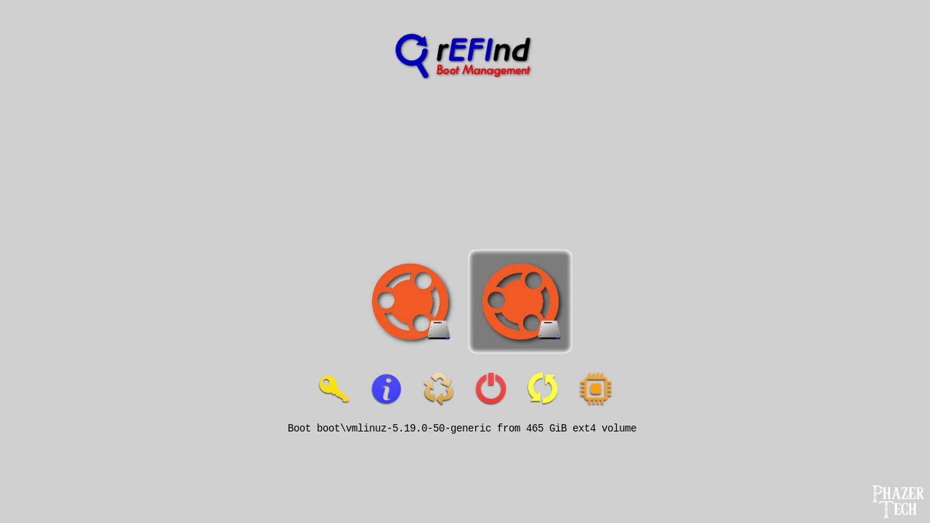
{"action": "key", "text": "Left"}
{"action": "key", "text": "Delete"}
{"action": "key", "text": "Up"}
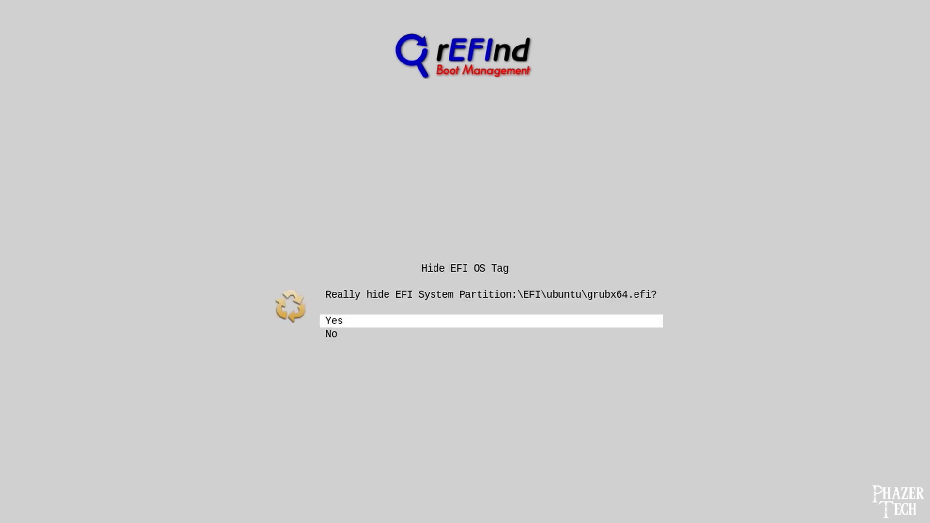
{"action": "key", "text": "Return"}
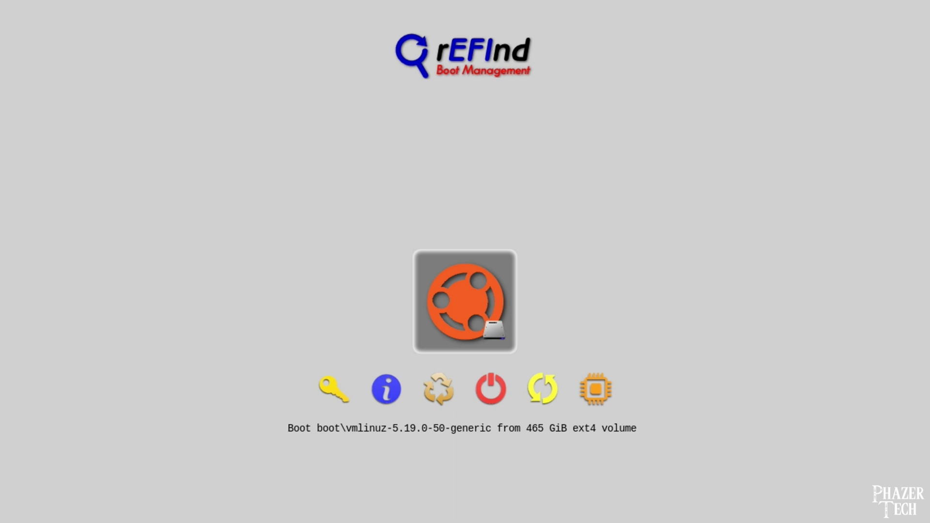
{"action": "key", "text": "Return"}
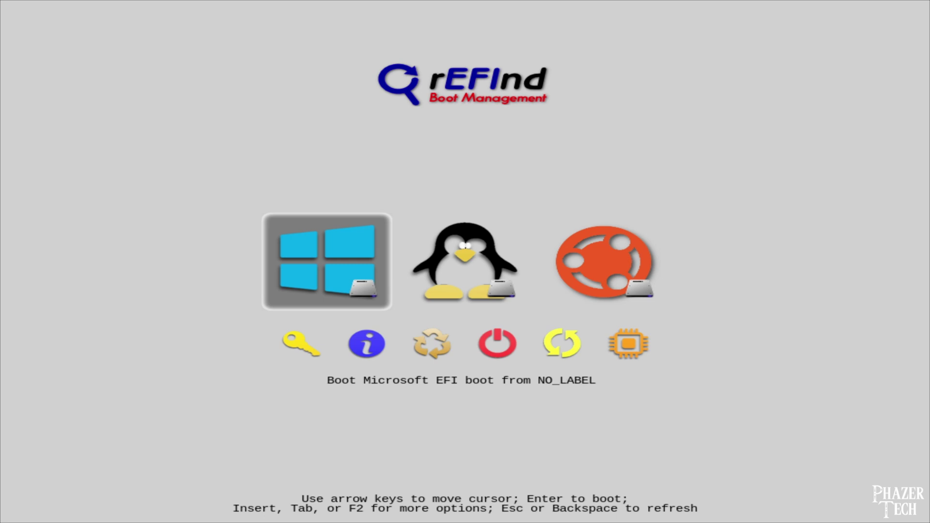
Browse the vmlinuz-linux and 223 GiB Ubuntu entries, then reboot using the Reboot Computer tool.
{"action": "key", "text": "Right"}
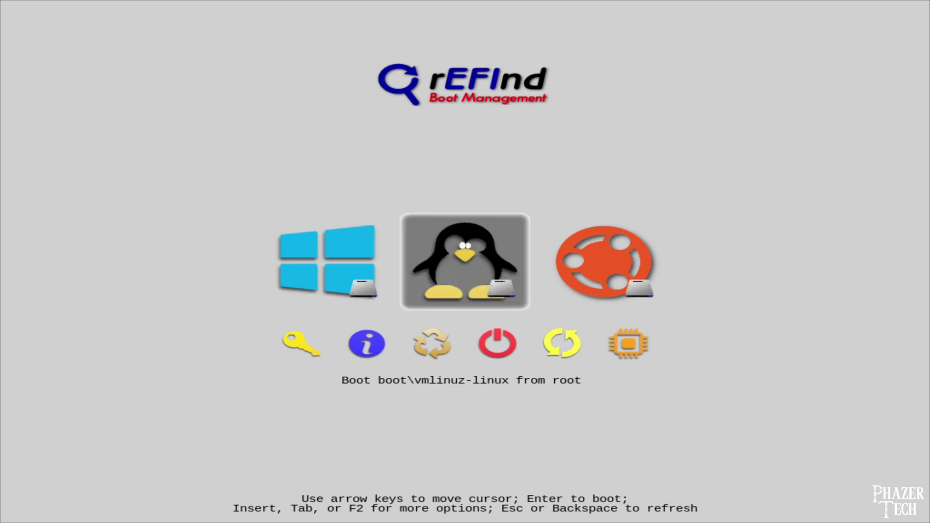
{"action": "key", "text": "Right"}
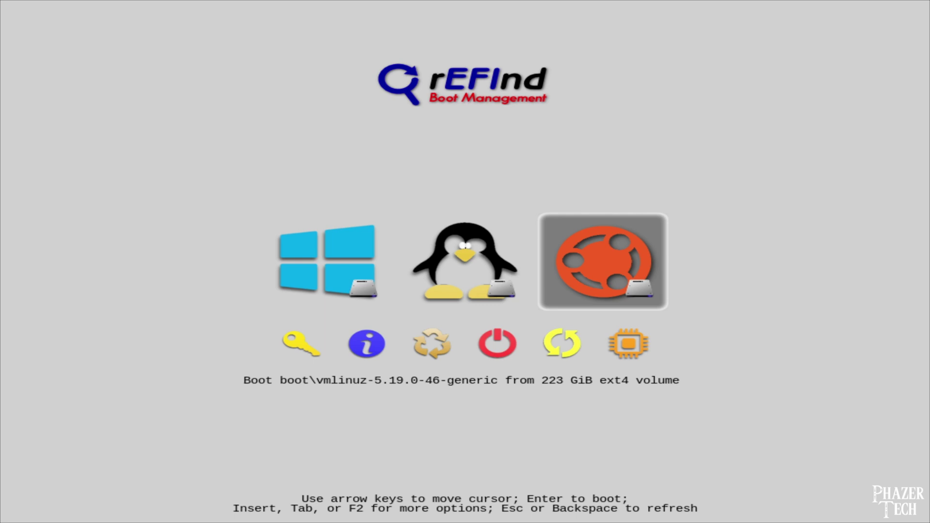
{"action": "key", "text": "Down"}
{"action": "key", "text": "Right"}
{"action": "key", "text": "Right"}
{"action": "key", "text": "Right"}
{"action": "key", "text": "Right"}
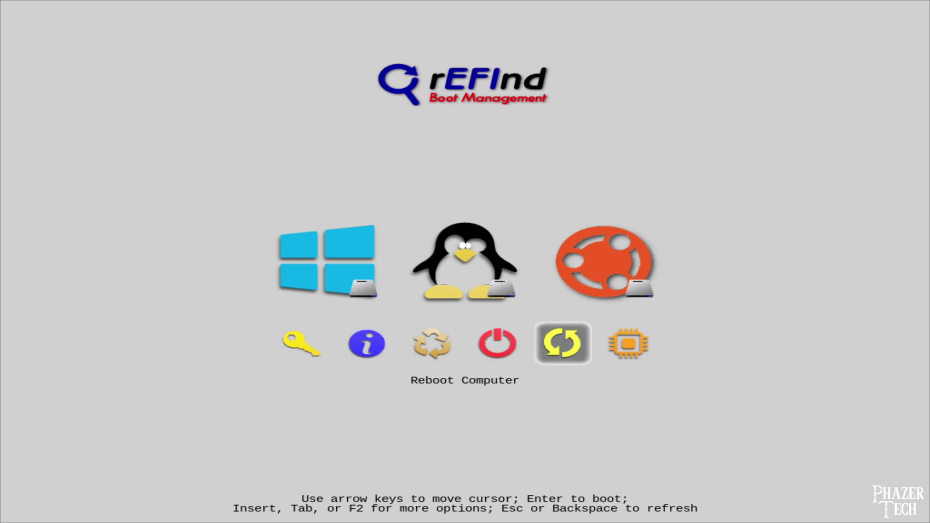
{"action": "key", "text": "Return"}
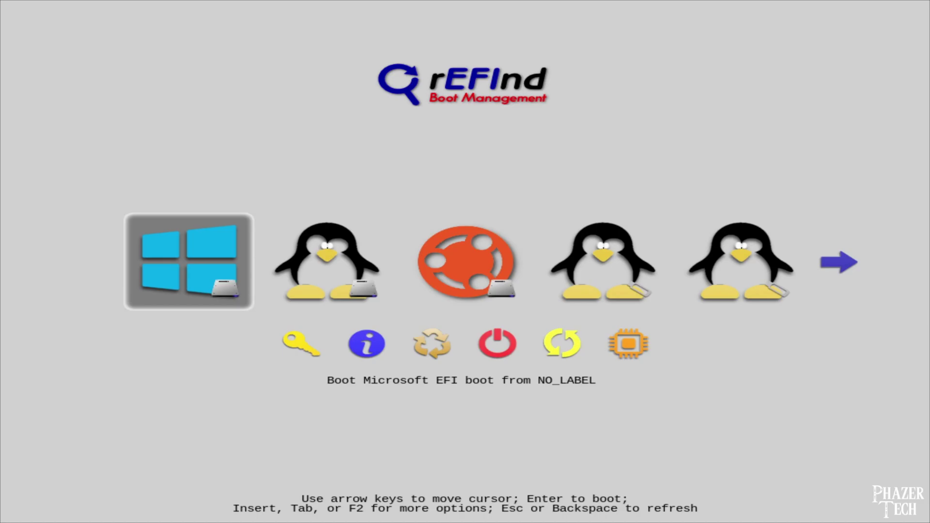
Look over the VTOYEFI entries and hide the grub.efi loader.
{"action": "key", "text": "Right"}
{"action": "key", "text": "Right"}
{"action": "key", "text": "Right"}
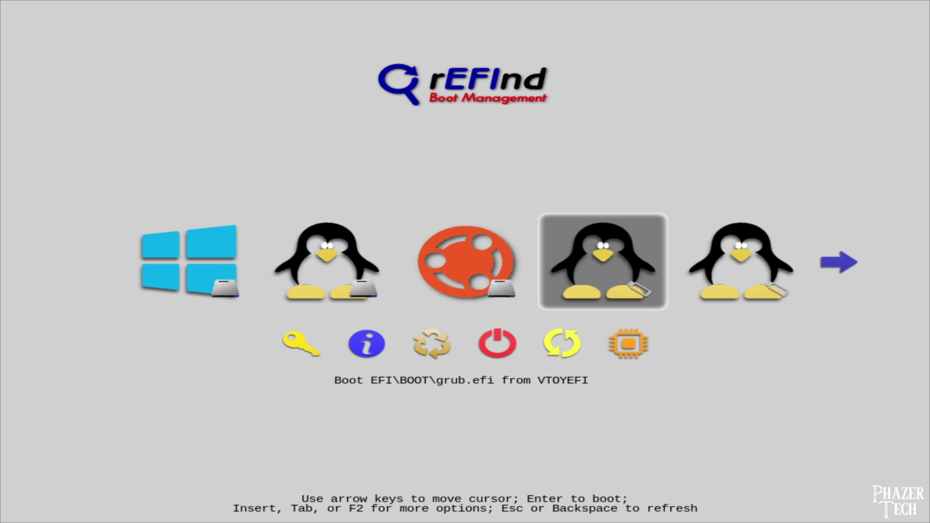
{"action": "key", "text": "Right"}
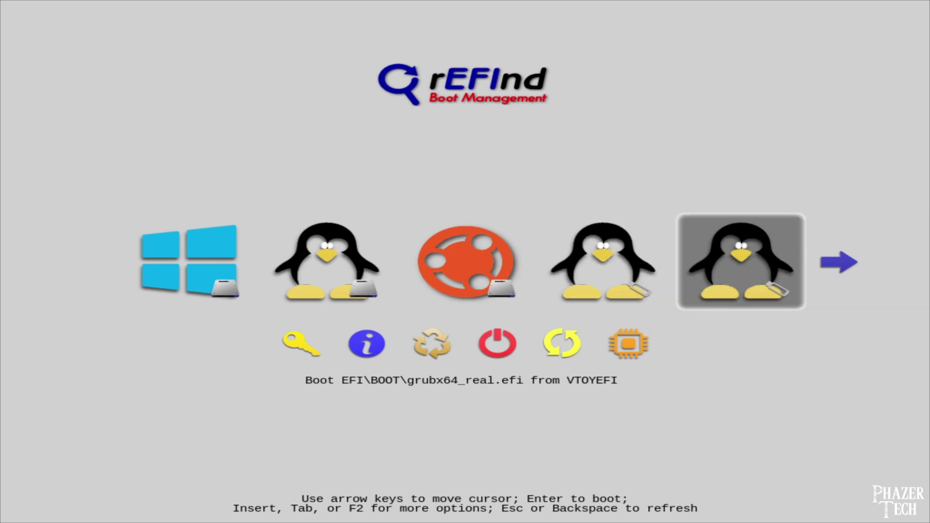
{"action": "key", "text": "Right"}
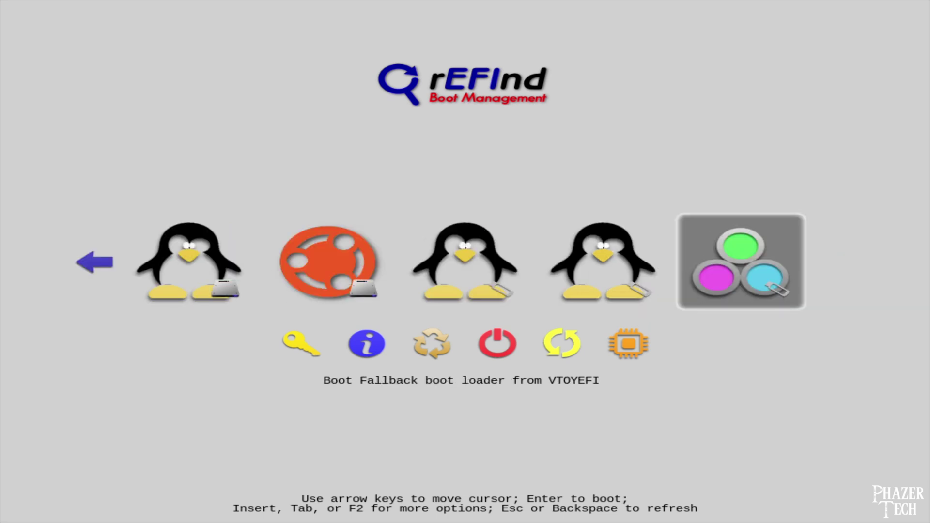
{"action": "key", "text": "Left"}
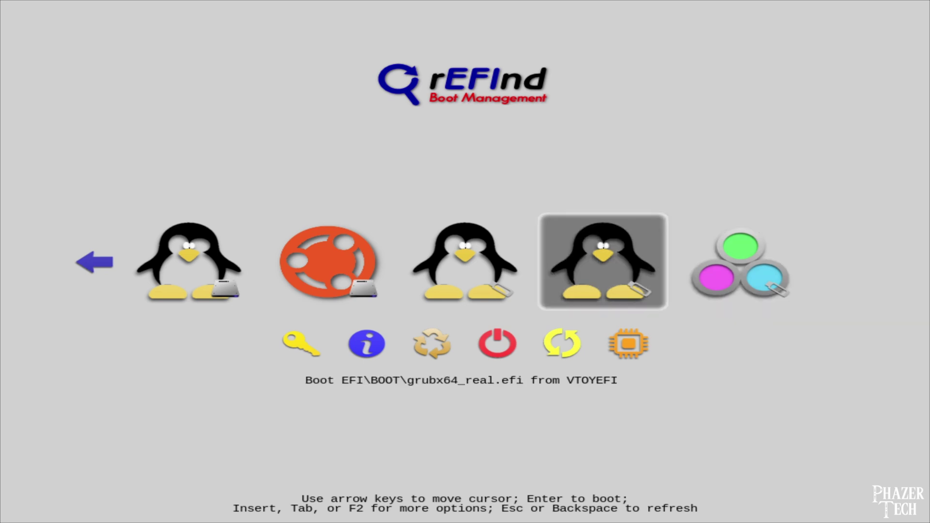
{"action": "key", "text": "Left"}
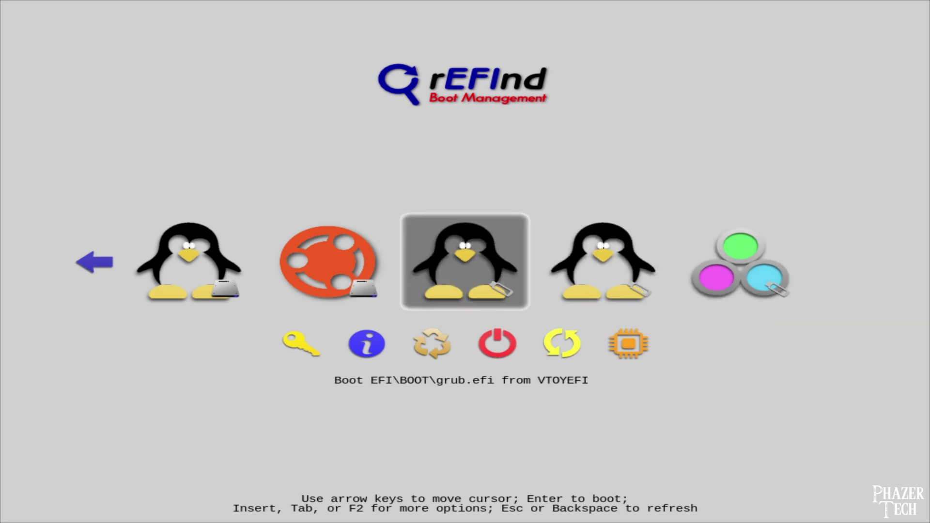
{"action": "key", "text": "Delete"}
{"action": "key", "text": "Up"}
{"action": "key", "text": "Return"}
Hide the VTOYEFI Fallback boot loader entry as well.
{"action": "key", "text": "Right"}
{"action": "key", "text": "Delete"}
{"action": "key", "text": "Up"}
{"action": "key", "text": "Return"}
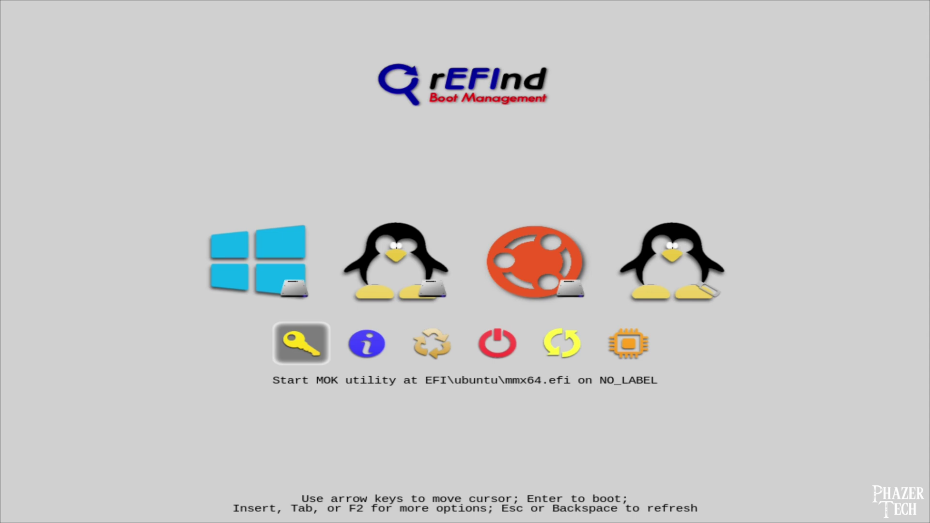
Review the Manage Hidden Tags list down to VTOYEFI bootx64.efi, leaving it unchanged.
{"action": "key", "text": "Right"}
{"action": "key", "text": "Right"}
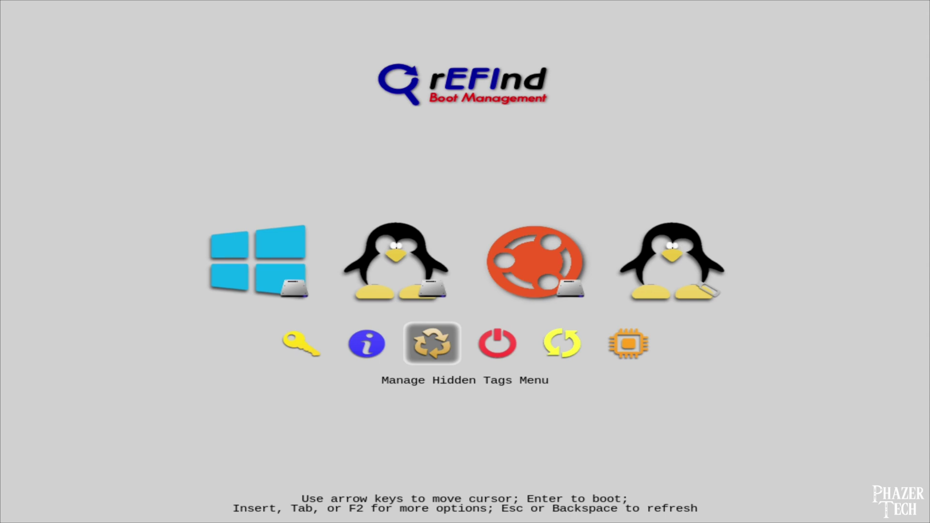
{"action": "key", "text": "Return"}
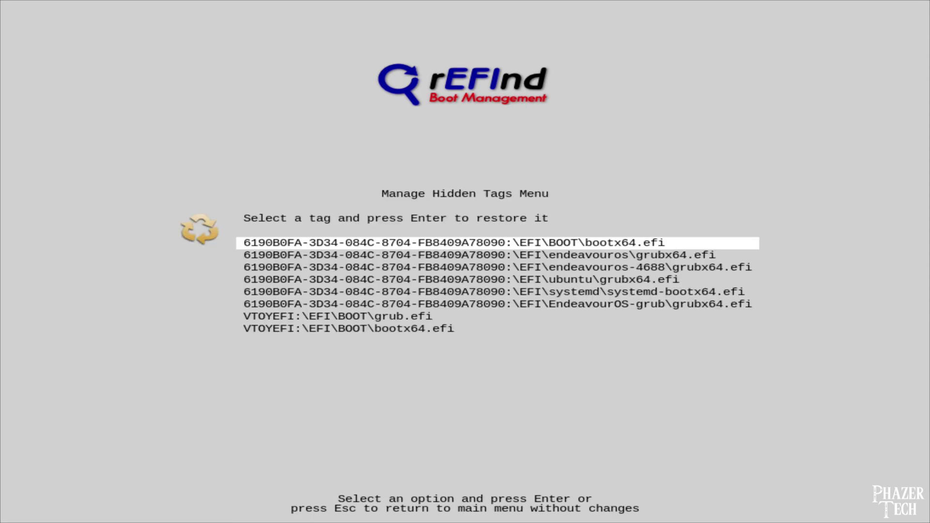
{"action": "key", "text": "Down"}
{"action": "key", "text": "Down"}
{"action": "key", "text": "Down"}
{"action": "key", "text": "Down"}
{"action": "key", "text": "Down"}
{"action": "key", "text": "Down"}
{"action": "key", "text": "Down"}
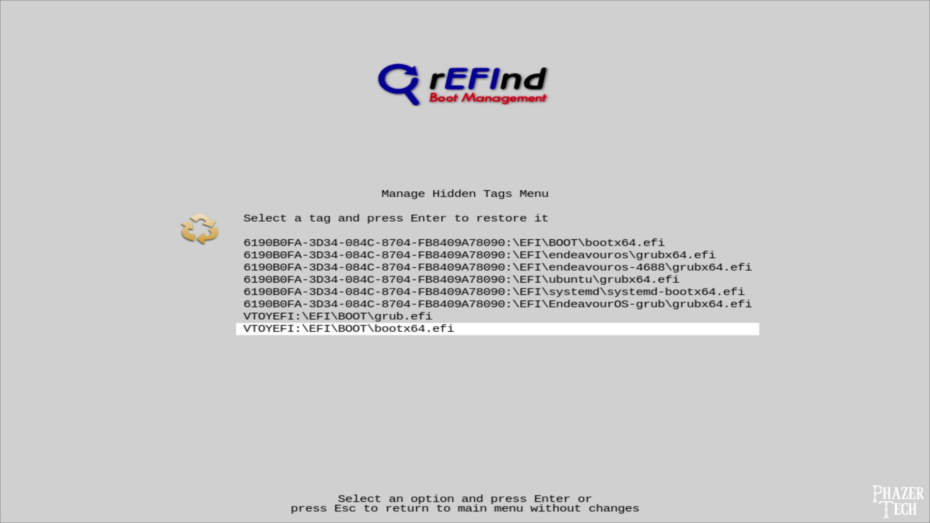
{"action": "key", "text": "Return"}
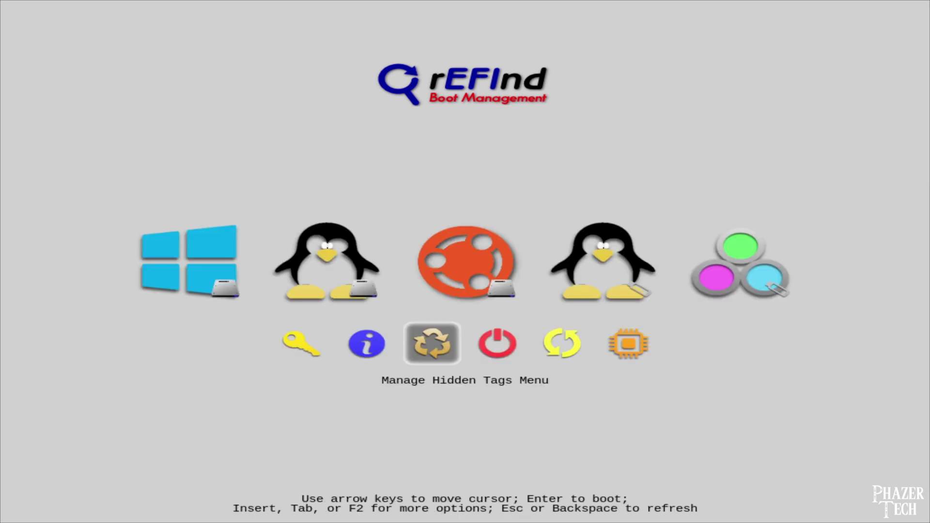
Hide the Fallback boot loader entry again and launch the VTOYEFI grubx64_real.efi entry.
{"action": "key", "text": "Left"}
{"action": "key", "text": "Left"}
{"action": "key", "text": "Left"}
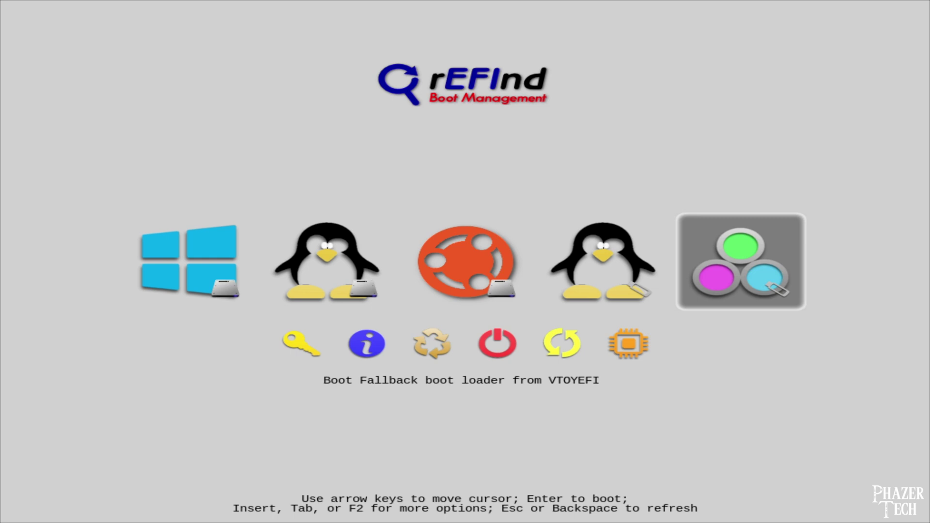
{"action": "key", "text": "Delete"}
{"action": "key", "text": "Up"}
{"action": "key", "text": "Return"}
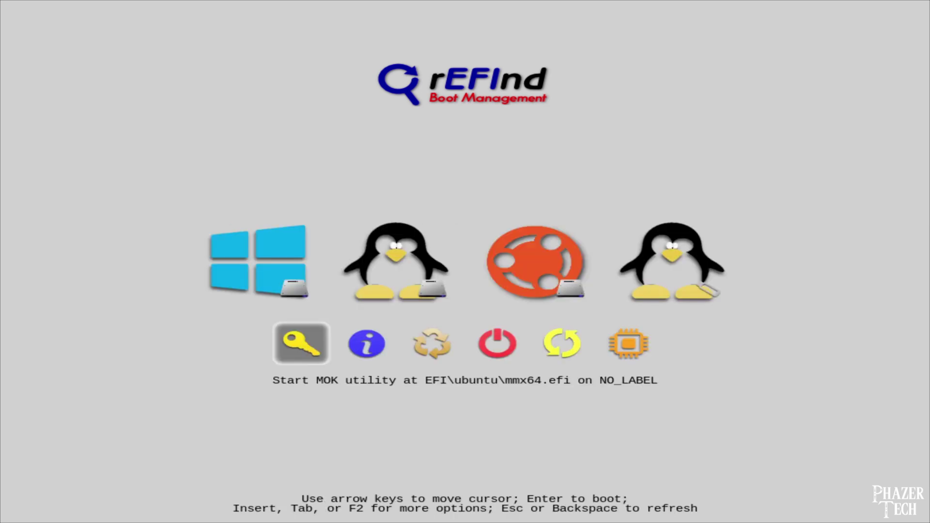
{"action": "key", "text": "Left"}
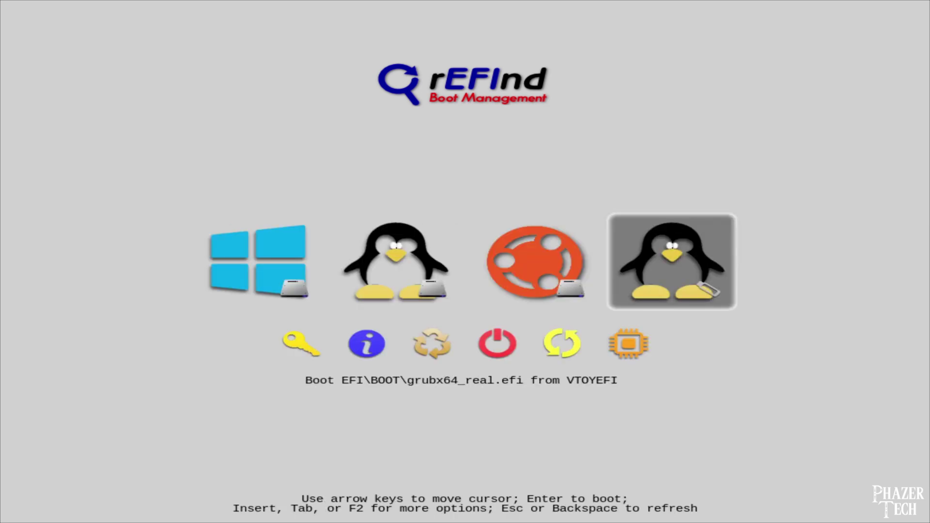
{"action": "key", "text": "Return"}
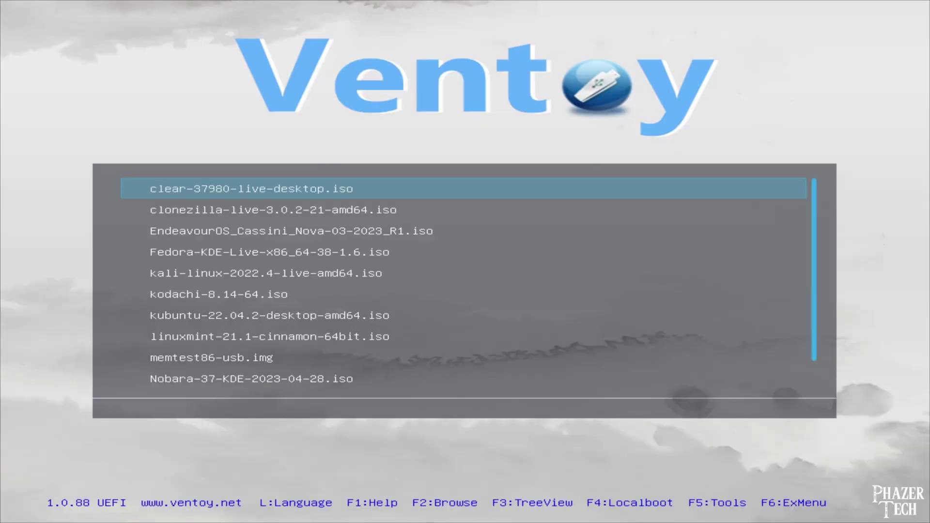